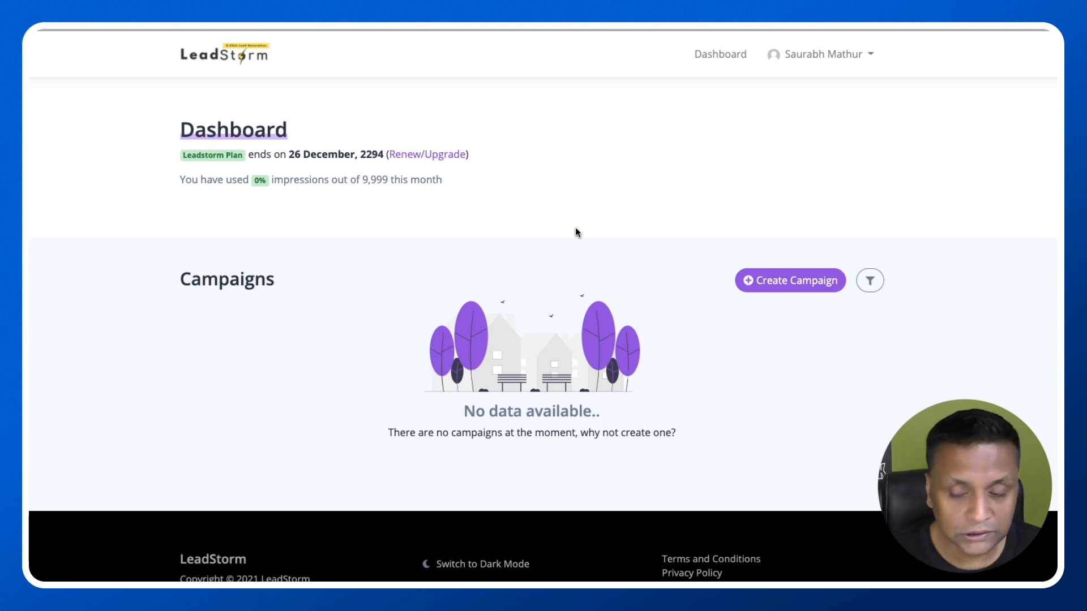
- Create a new campaign named "sam" for the previously used .net domain, without including subdomains
left_click(780, 287)
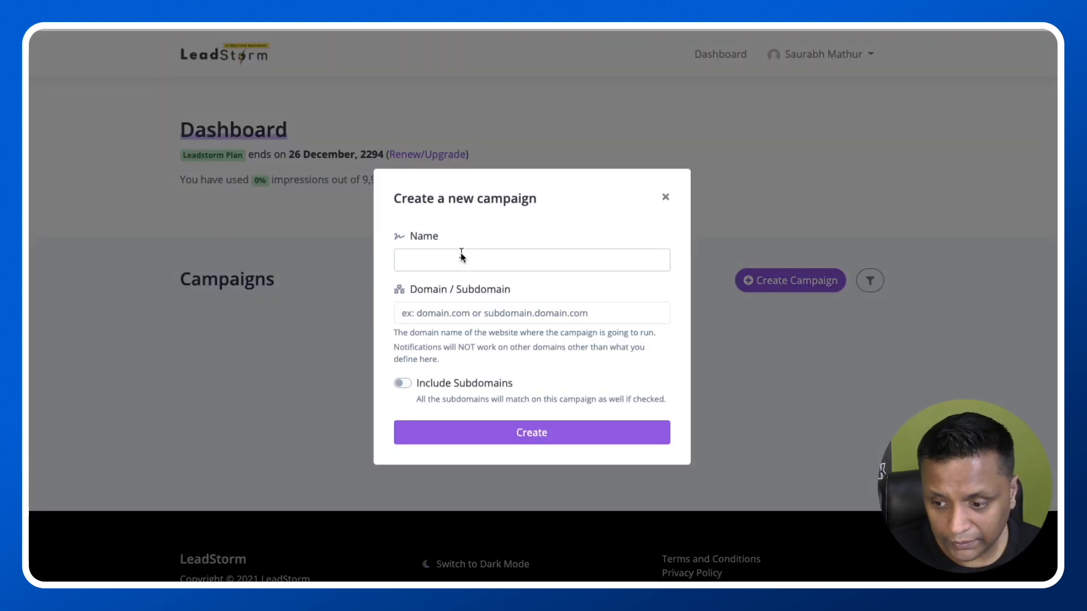
left_click(459, 253)
type("sam")
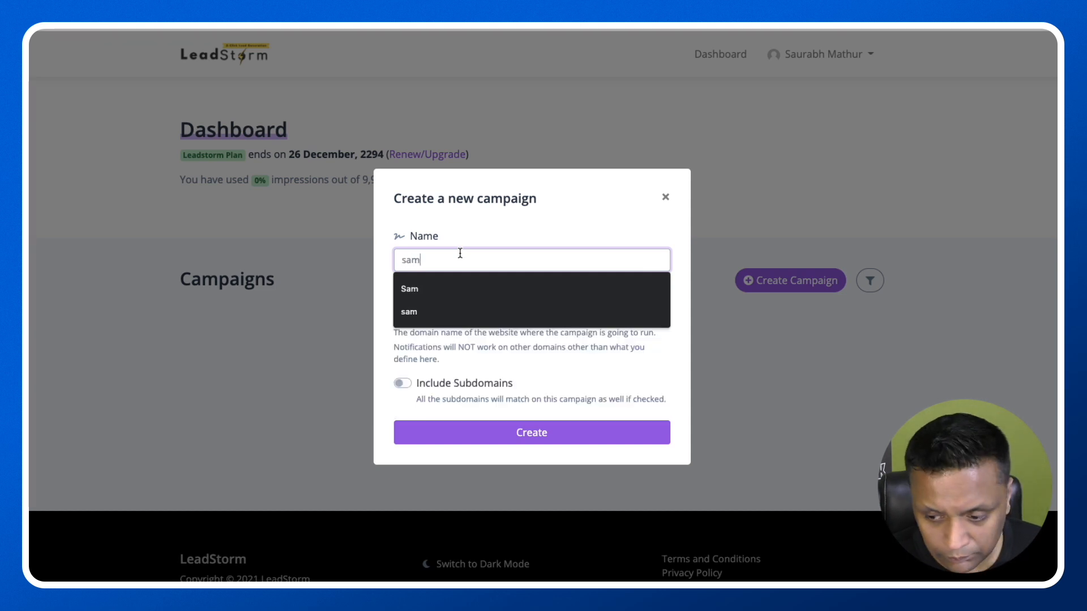
key("Tab")
type("saurabh")
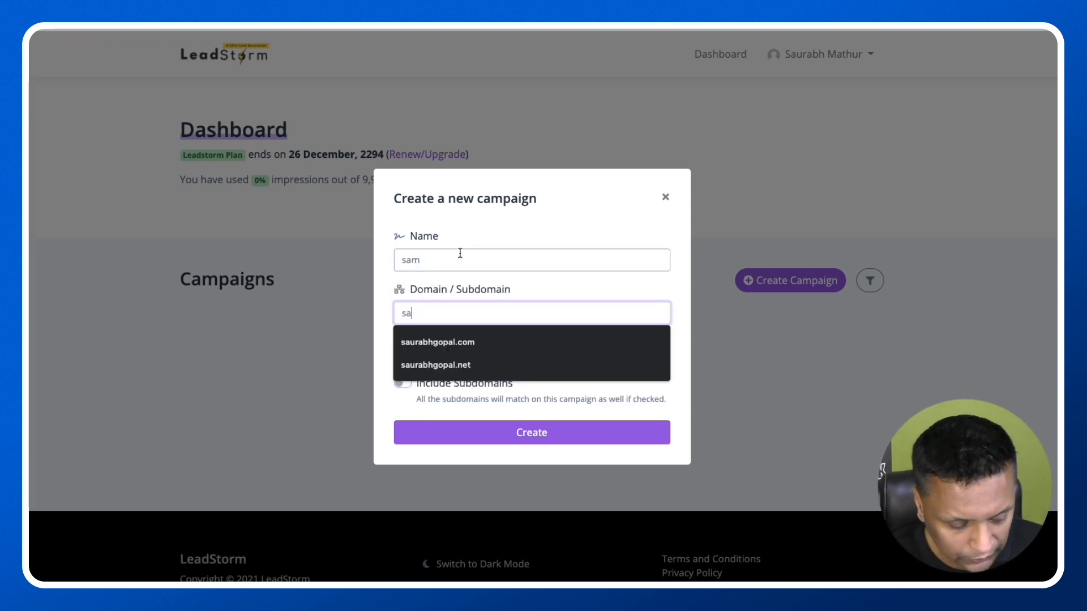
left_click(448, 365)
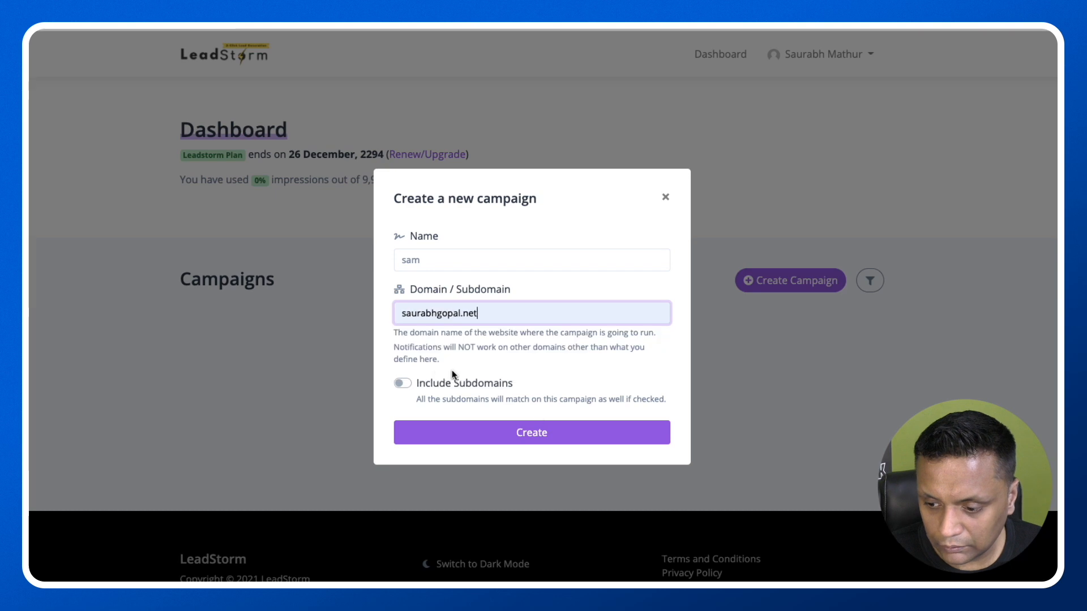
left_click(515, 442)
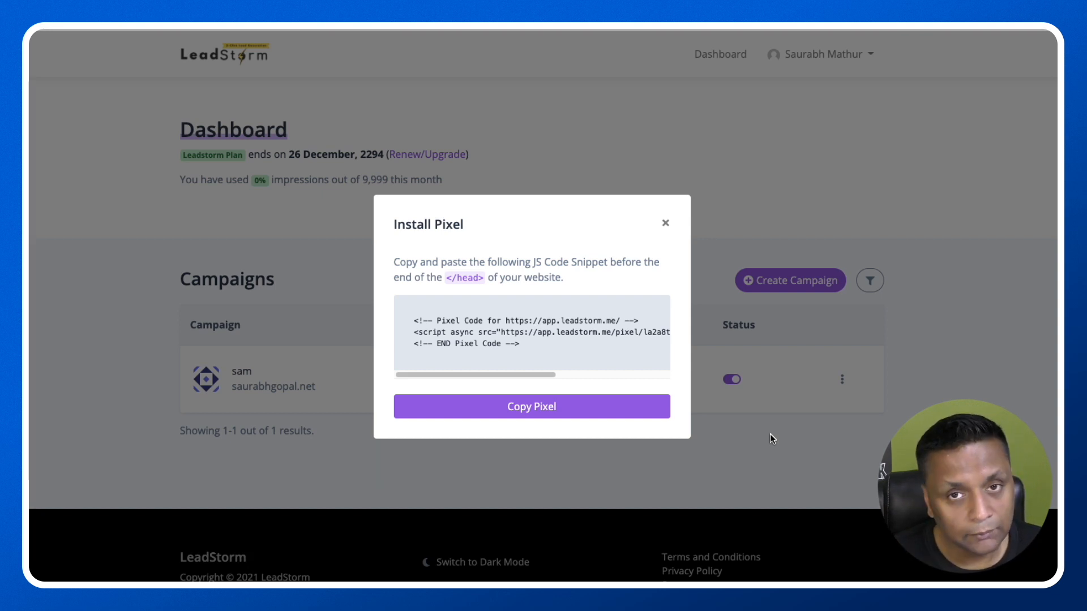
- Dismiss the pixel installation code and start a new notification in the sam campaign
left_click(665, 223)
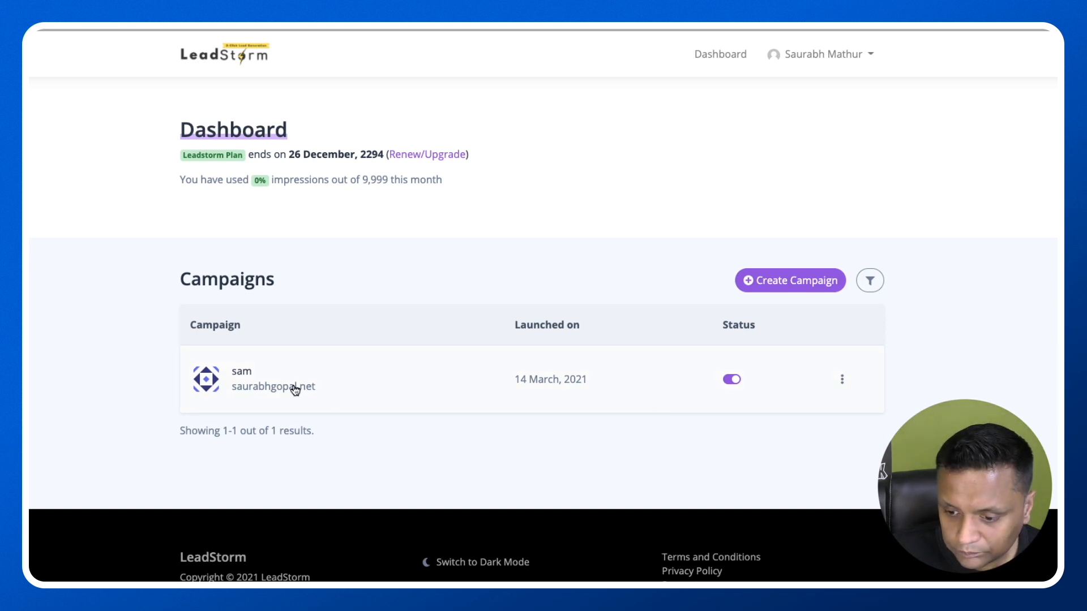
left_click(464, 393)
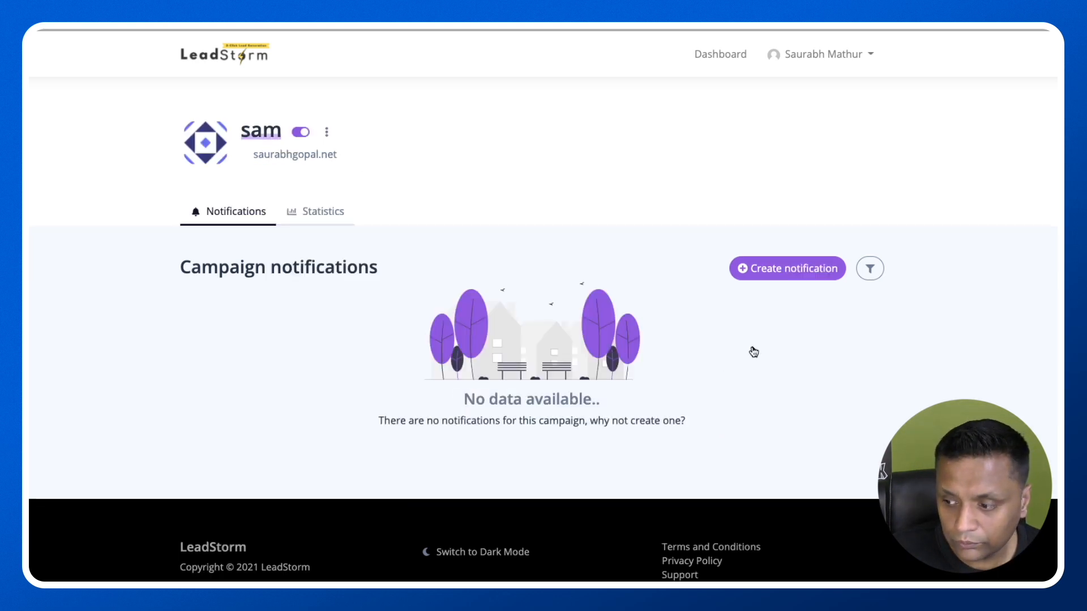
left_click(765, 273)
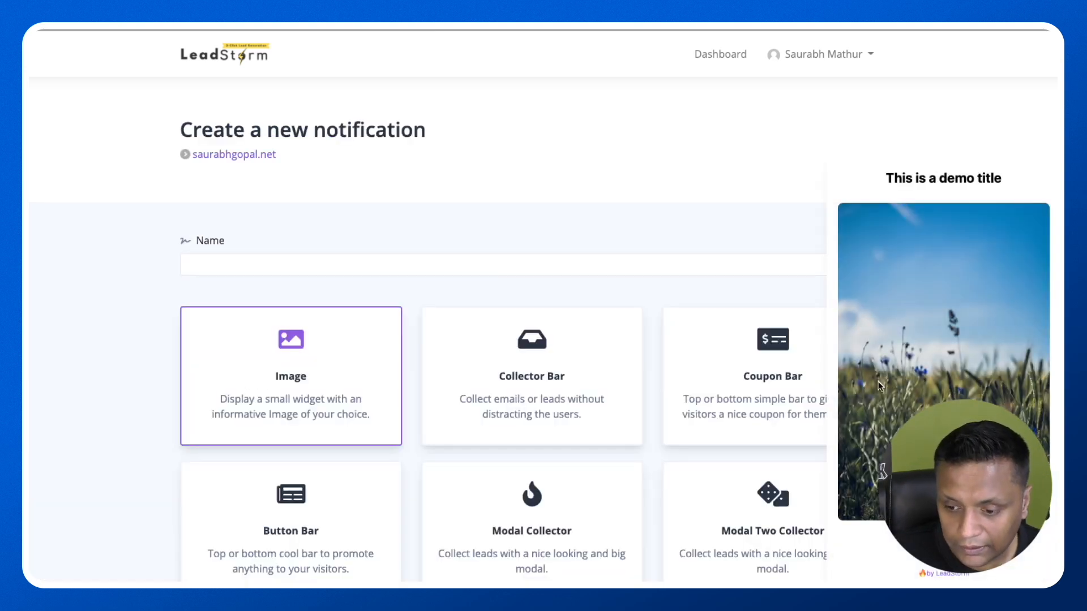
- Examine the available notification types, from Image and the bars to Countdown Collector
scroll(890, 390, "down", 3)
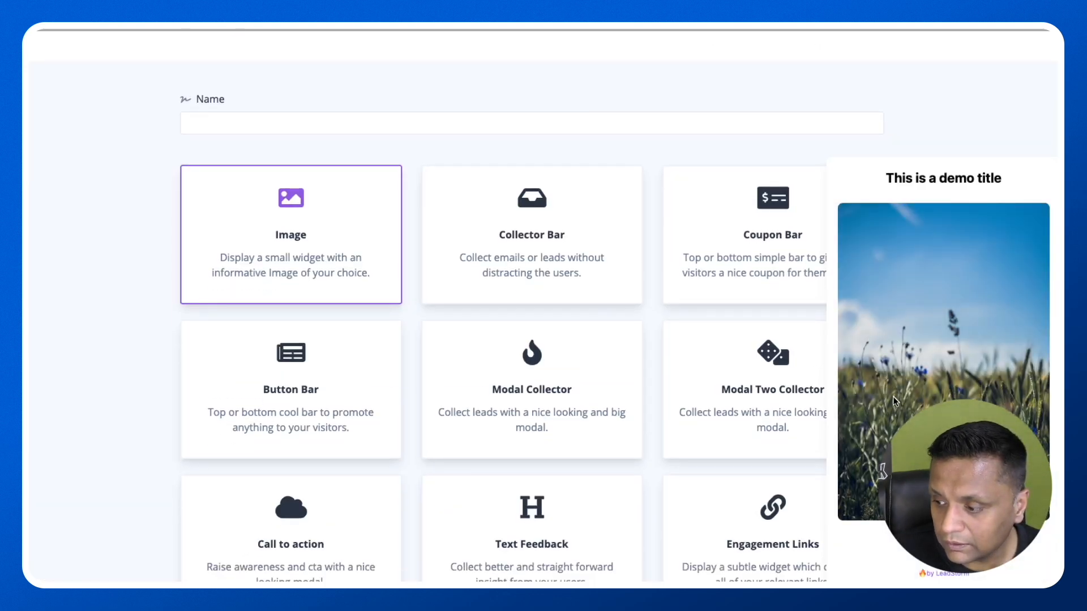
scroll(901, 389, "down", 1)
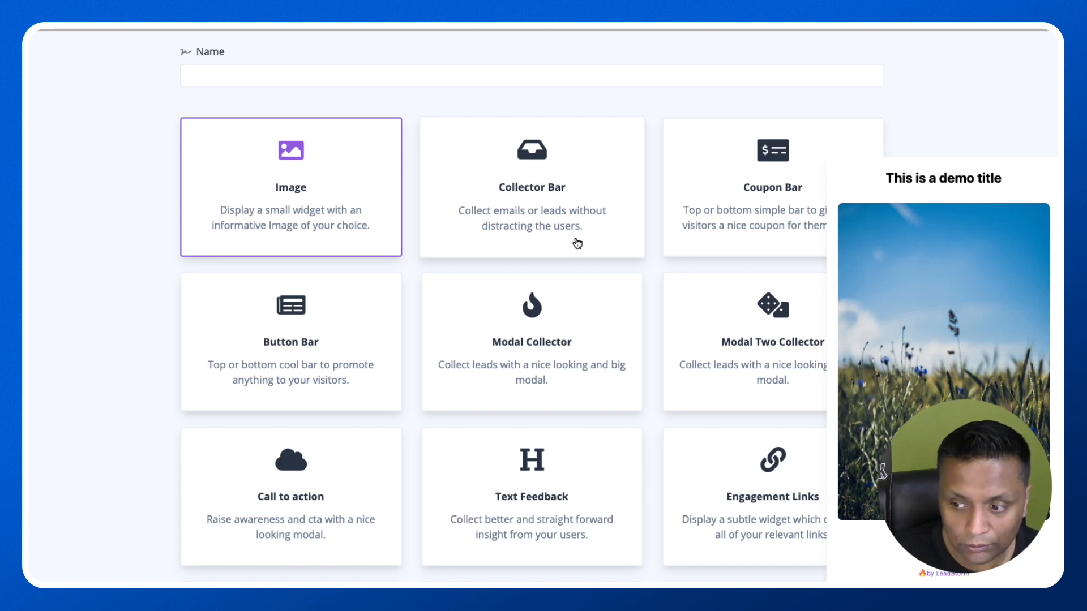
scroll(663, 242, "down", 3)
scroll(665, 245, "up", 3)
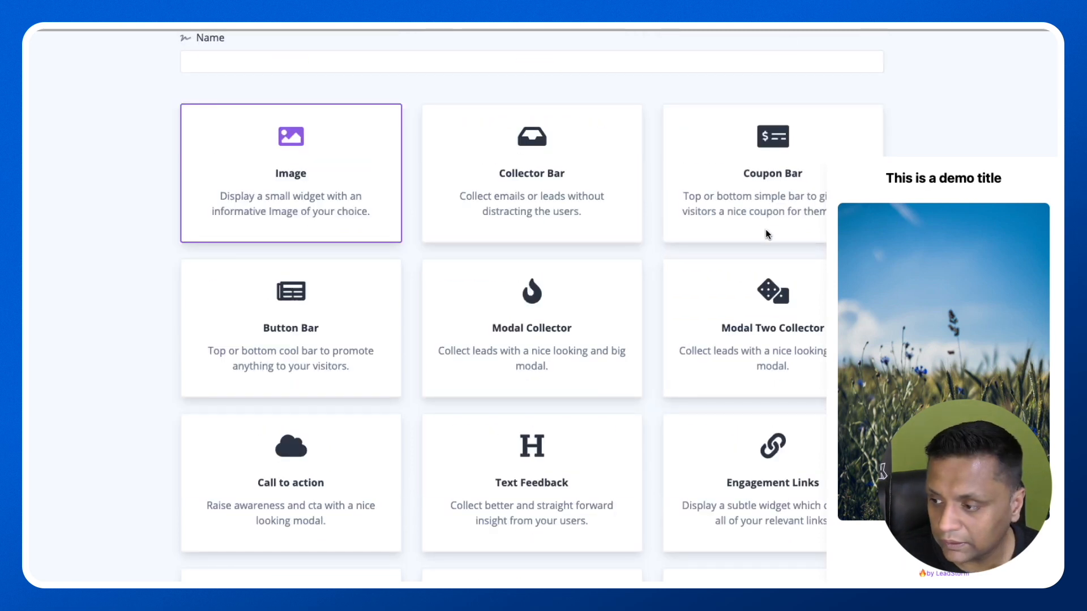
scroll(765, 228, "down", 1)
scroll(642, 264, "down", 2)
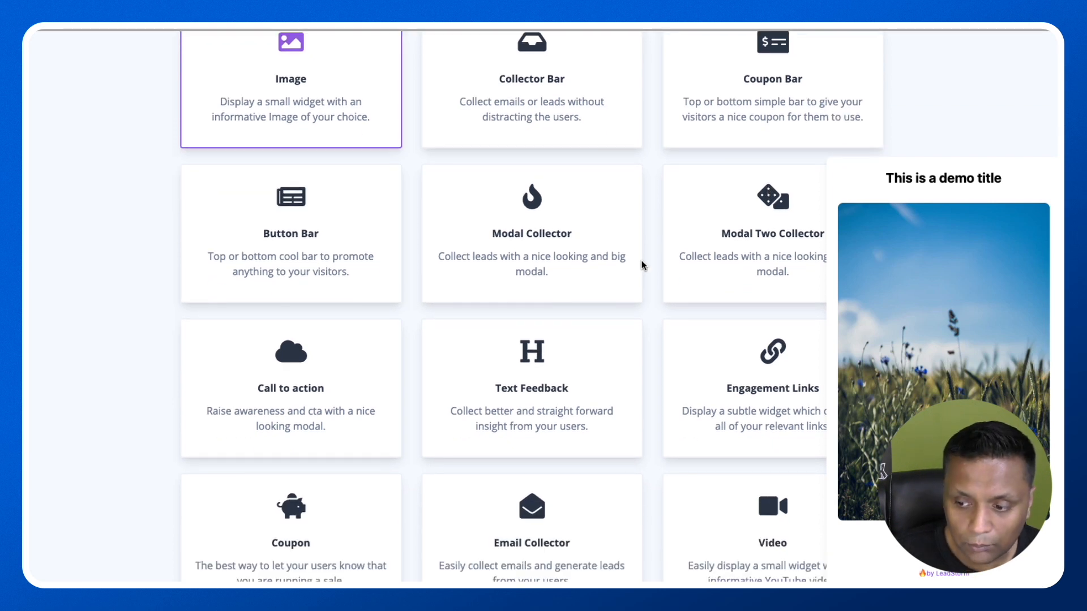
scroll(641, 264, "down", 4)
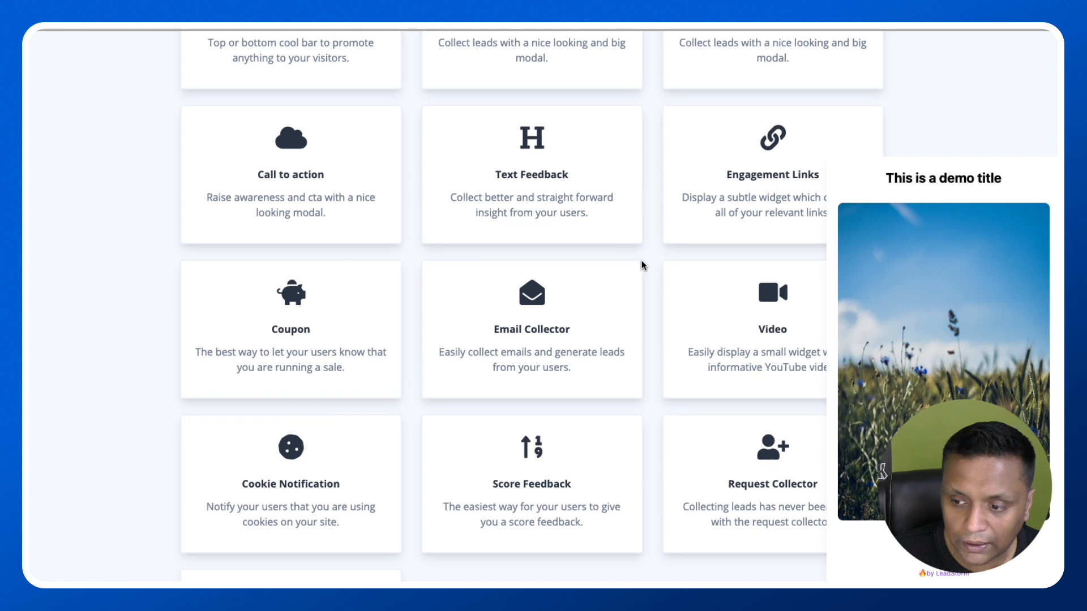
scroll(642, 265, "down", 1)
scroll(642, 265, "down", 1)
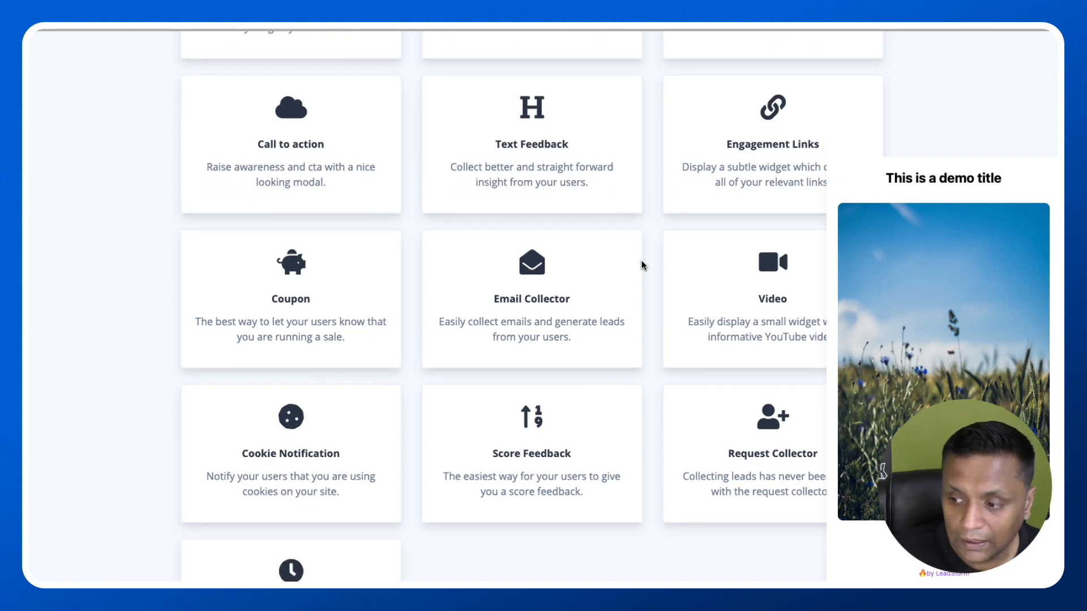
scroll(642, 264, "down", 1)
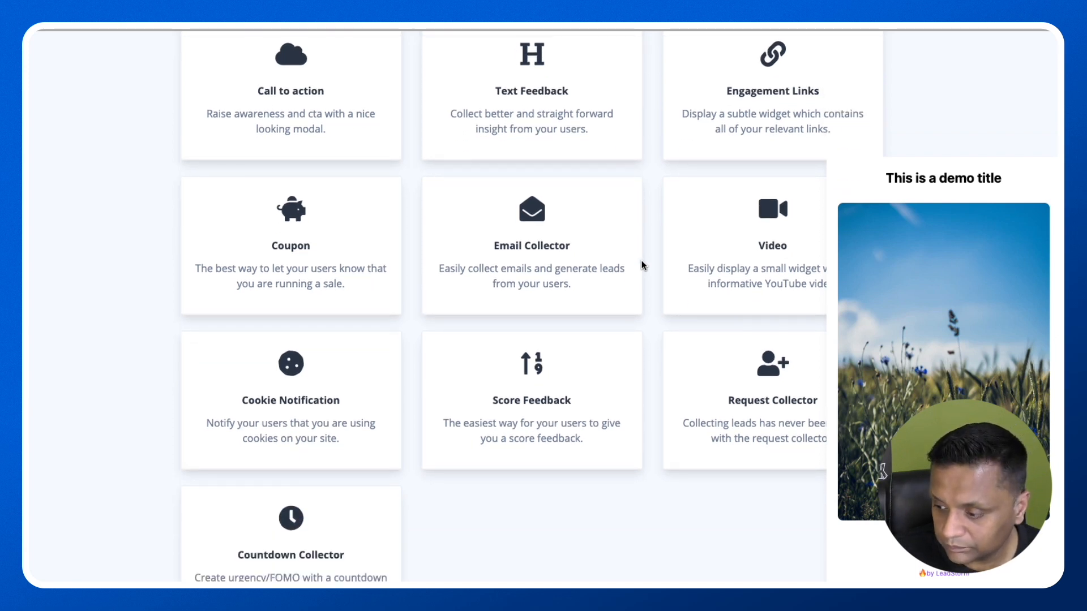
scroll(396, 298, "down", 1)
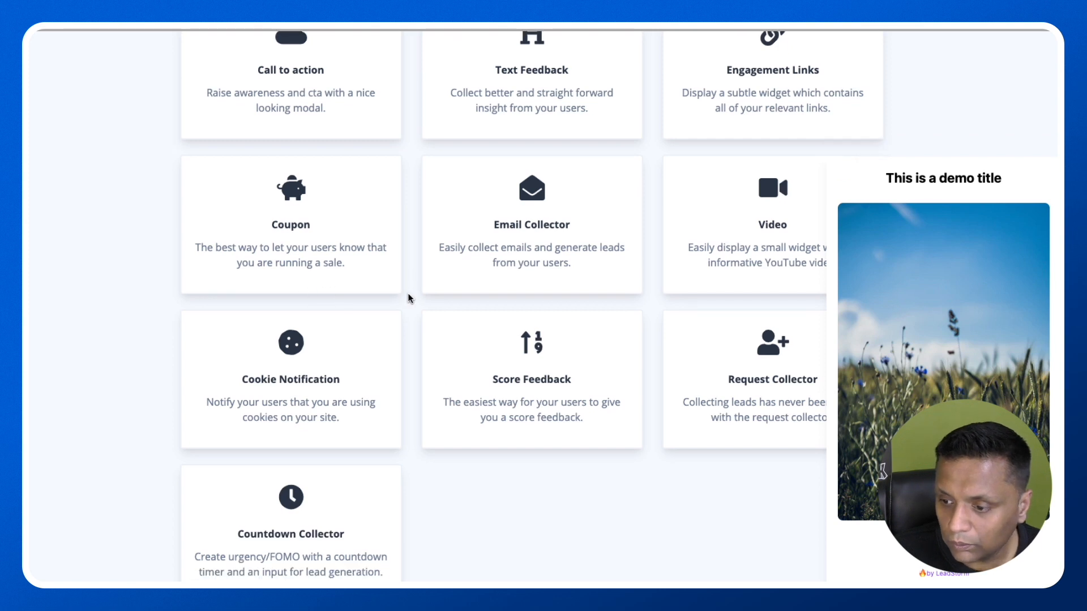
scroll(409, 299, "down", 3)
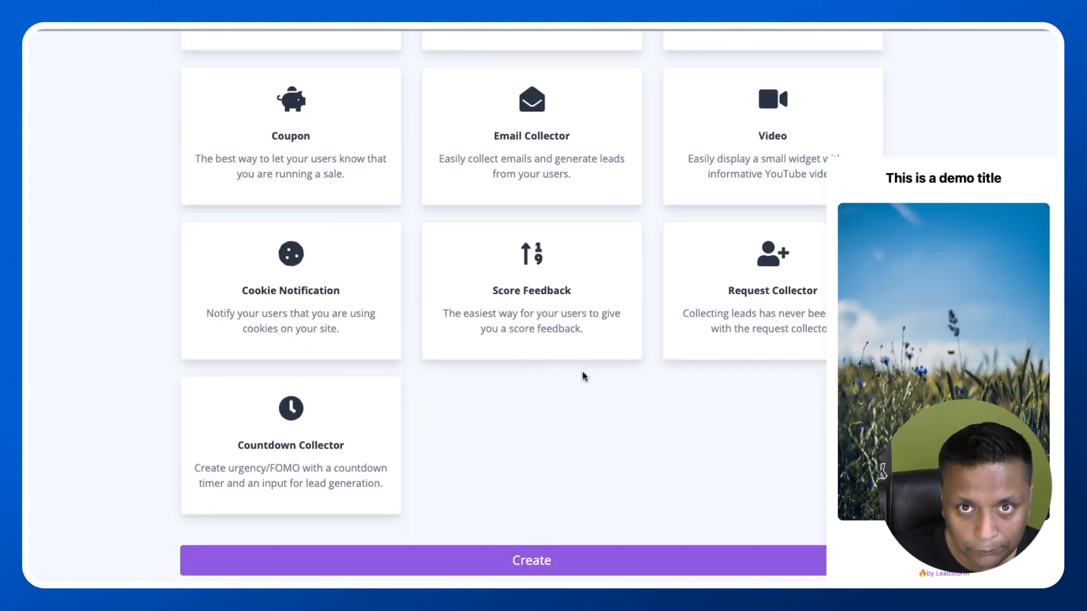
scroll(582, 376, "down", 1)
scroll(439, 408, "up", 10)
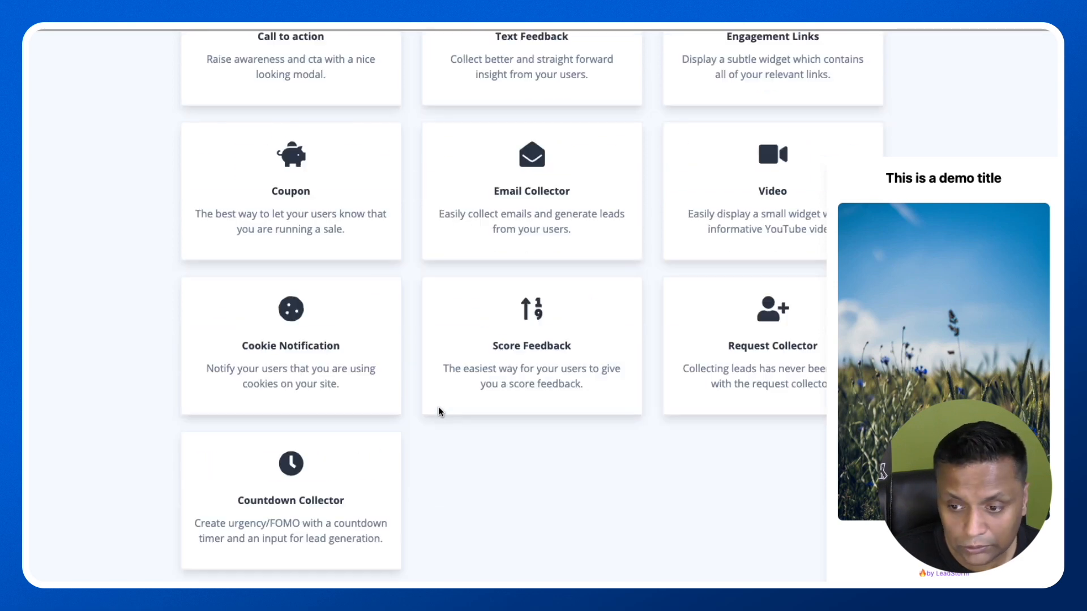
scroll(441, 401, "down", 3)
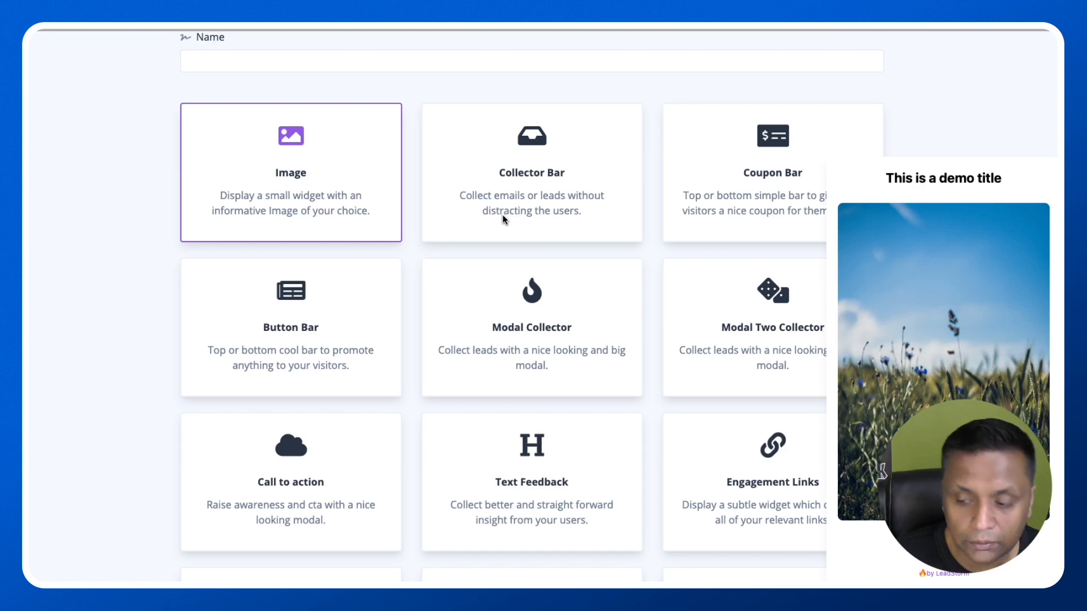
- Create a Collector Bar notification named "ddd"
left_click(516, 190)
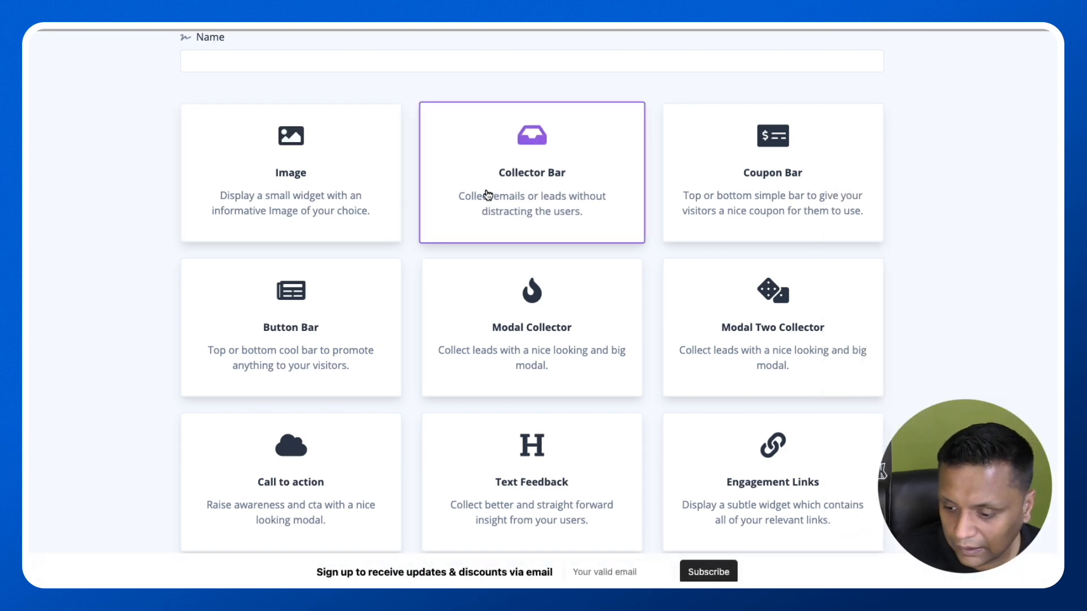
scroll(616, 262, "down", 20)
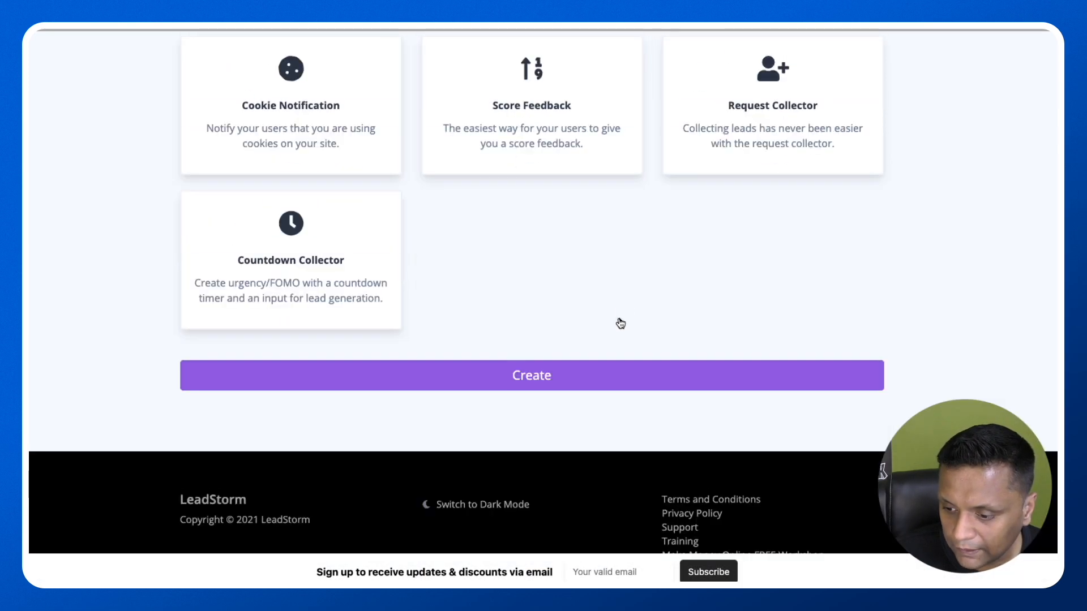
left_click(532, 375)
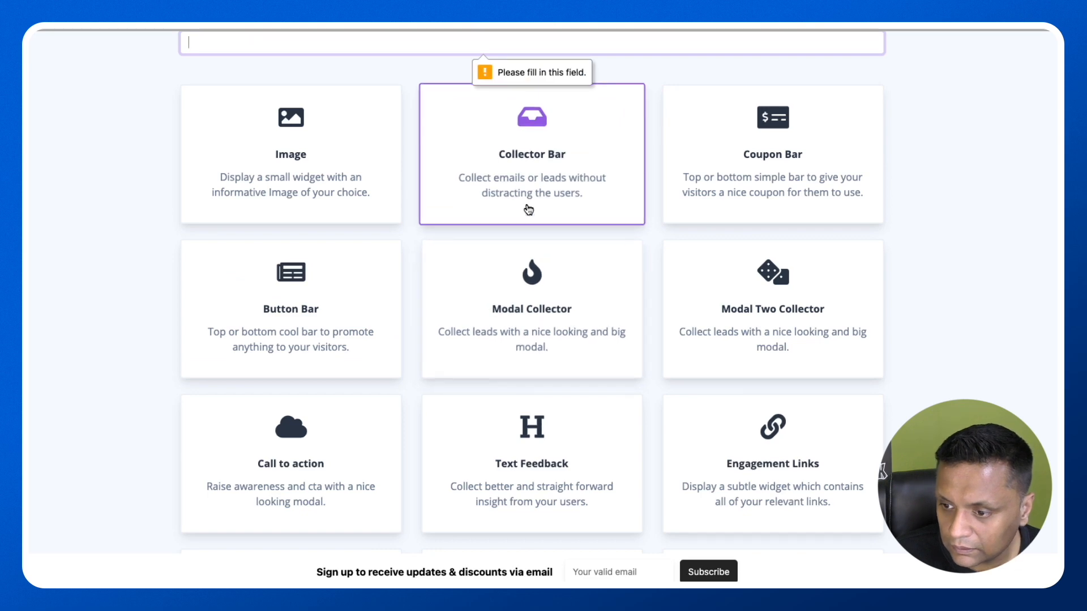
left_click(300, 165)
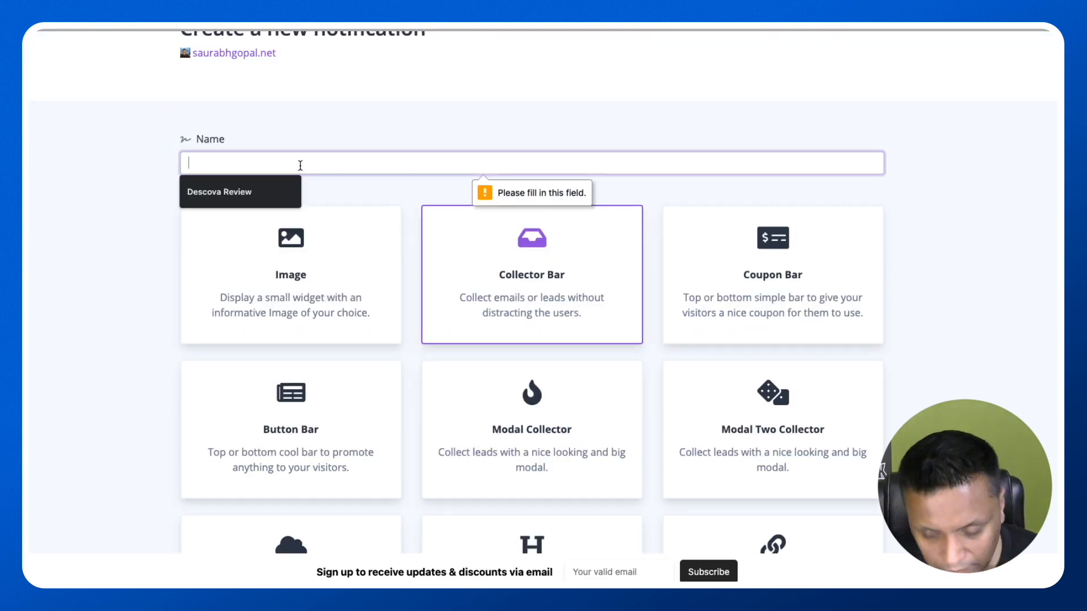
type("ddd")
scroll(569, 301, "down", 10)
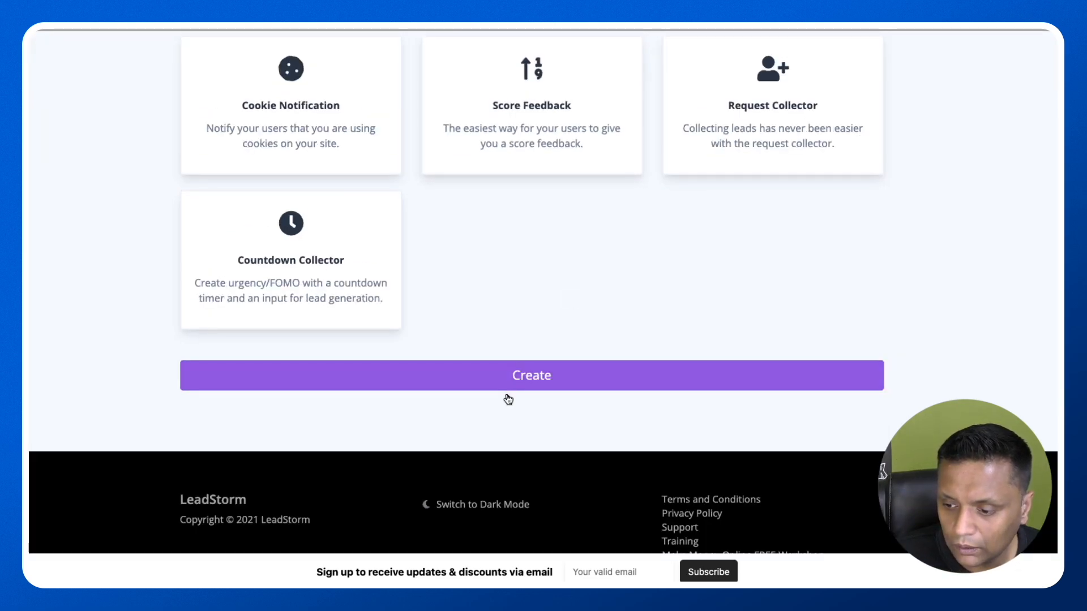
left_click(529, 385)
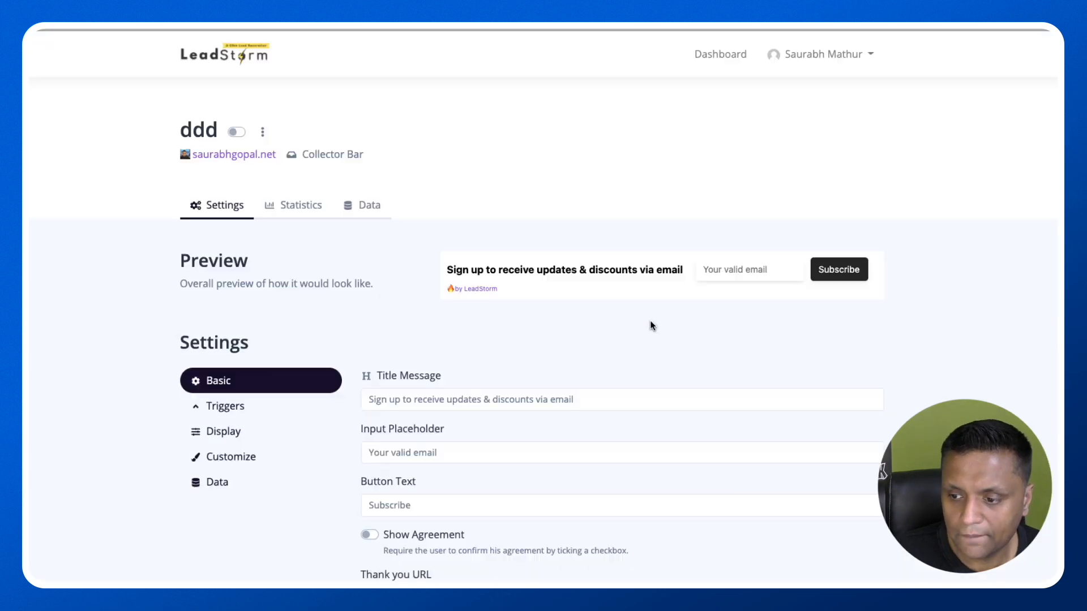
- Append "xcxc" to the notification's title message and select the word "valid" in the input placeholder
scroll(656, 324, "down", 4)
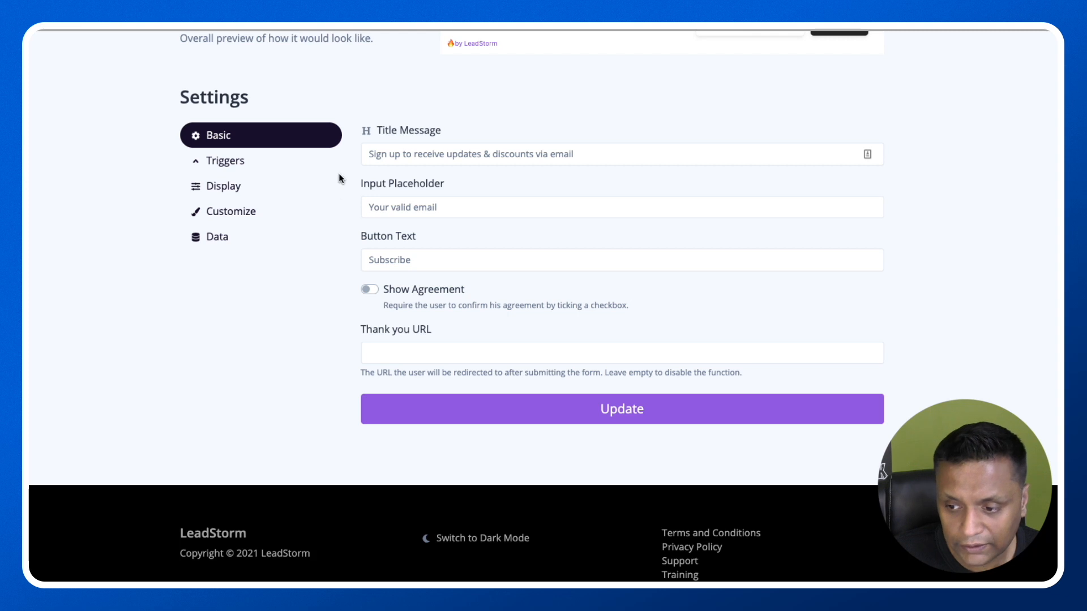
left_click(391, 163)
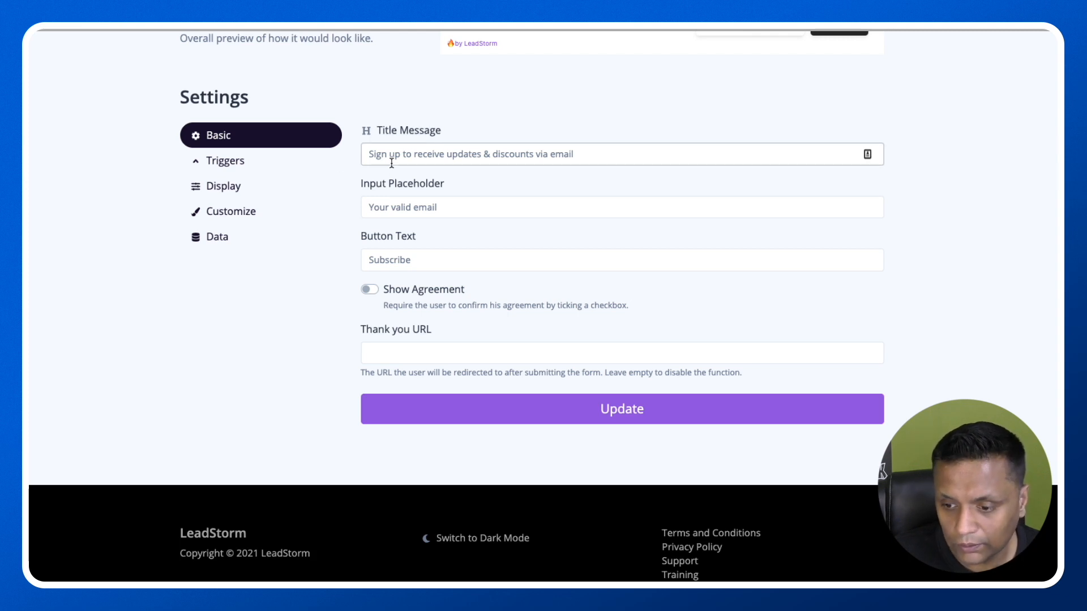
type("xcxc")
left_click(400, 203)
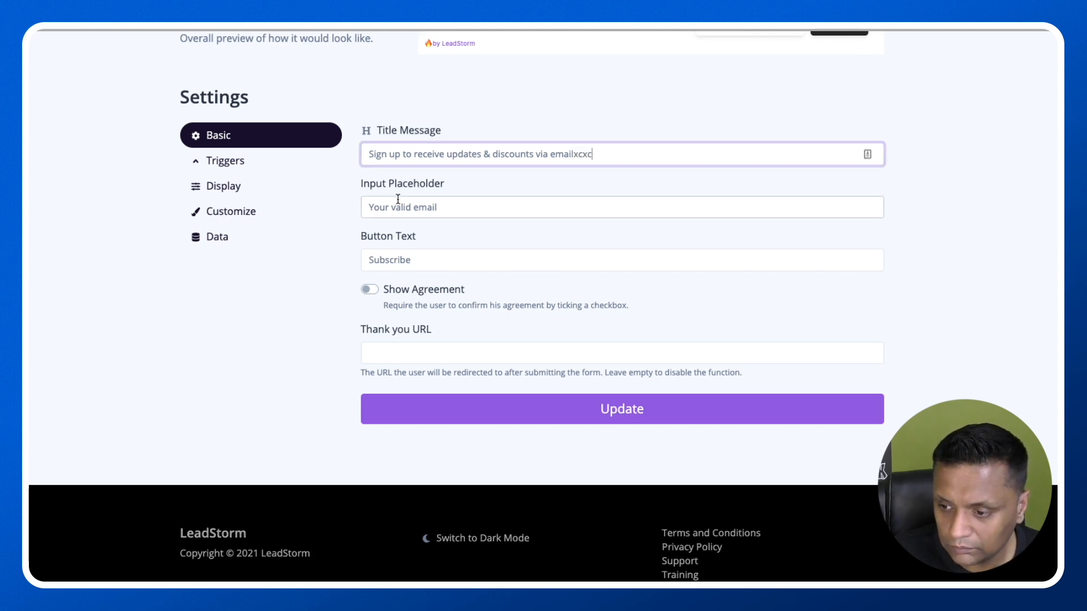
double_click(399, 205)
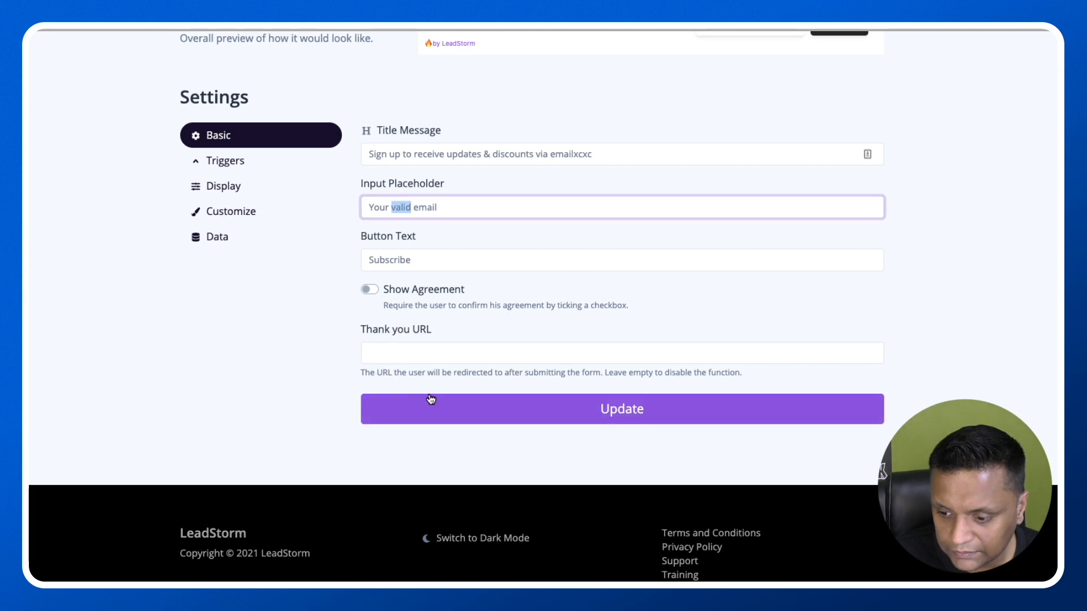
- Review the notification's Triggers, Display, Customize and Data settings, and update the notification from its Basic settings
left_click(224, 160)
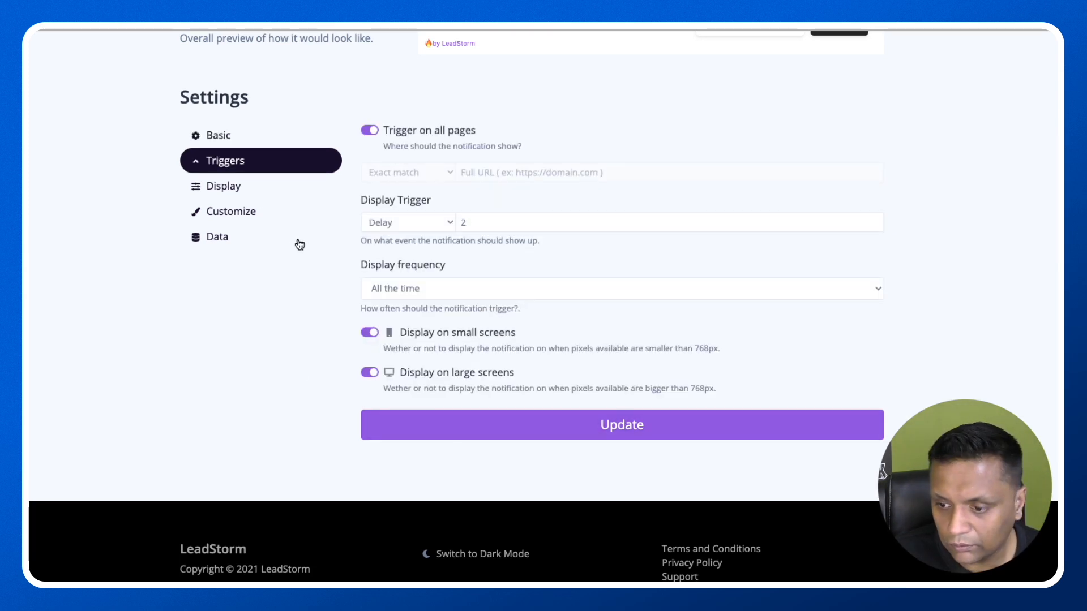
left_click(223, 191)
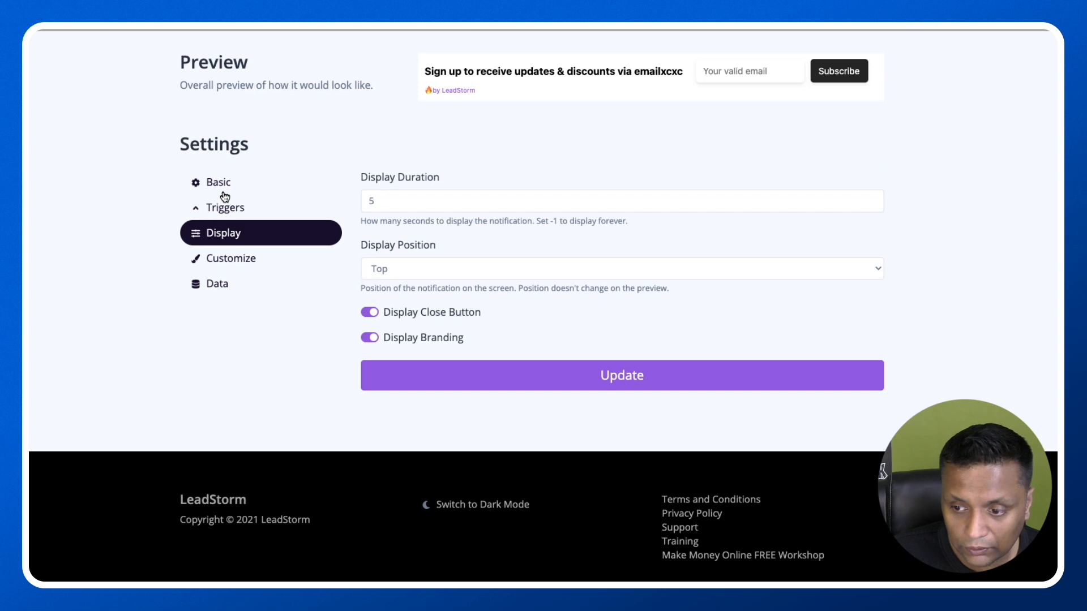
left_click(238, 261)
left_click(214, 285)
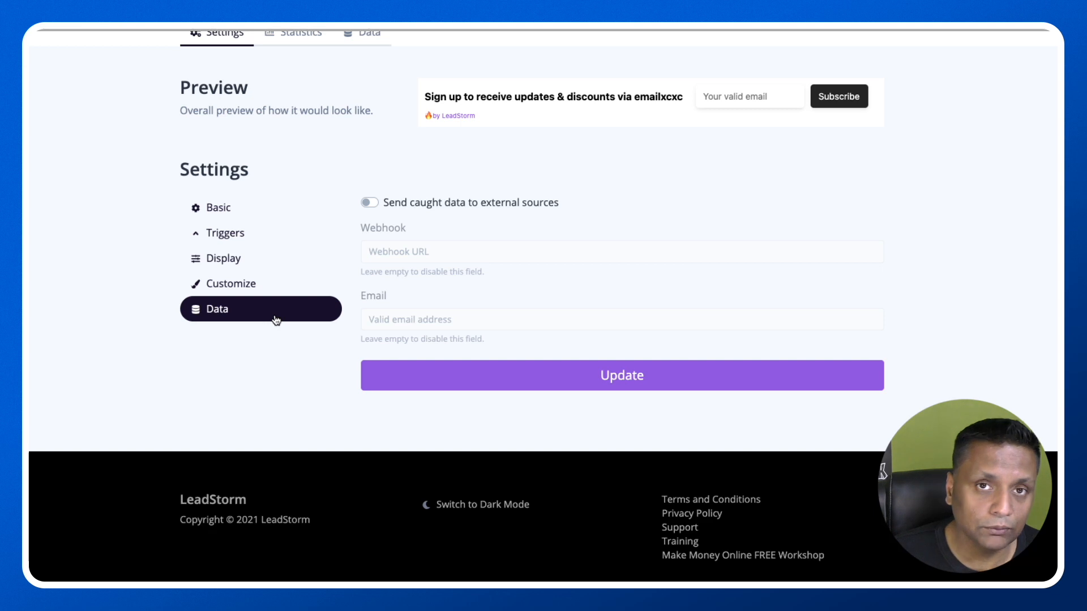
left_click(225, 214)
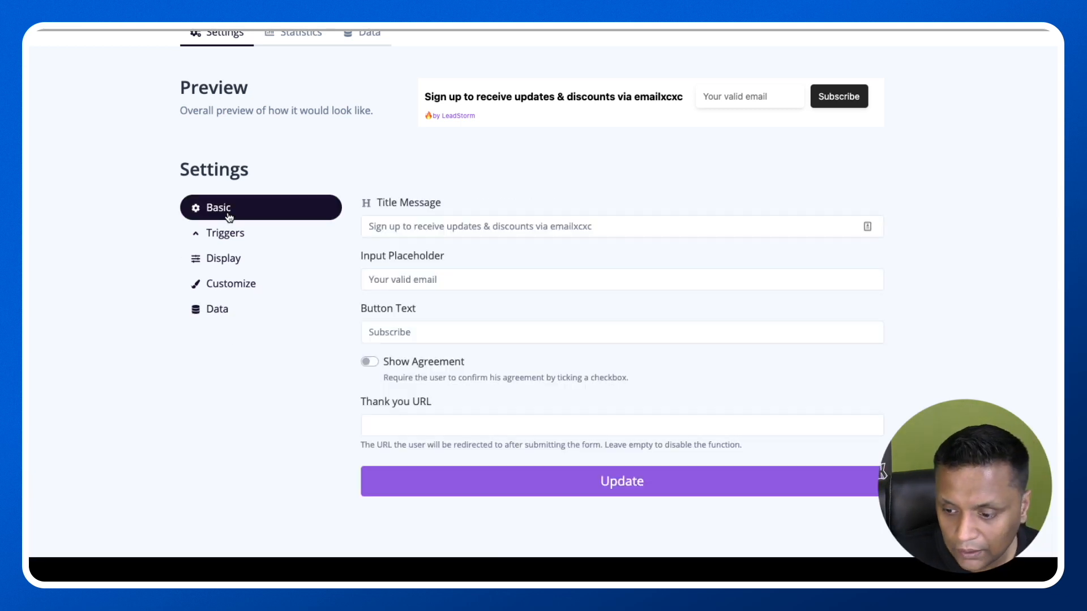
left_click(538, 481)
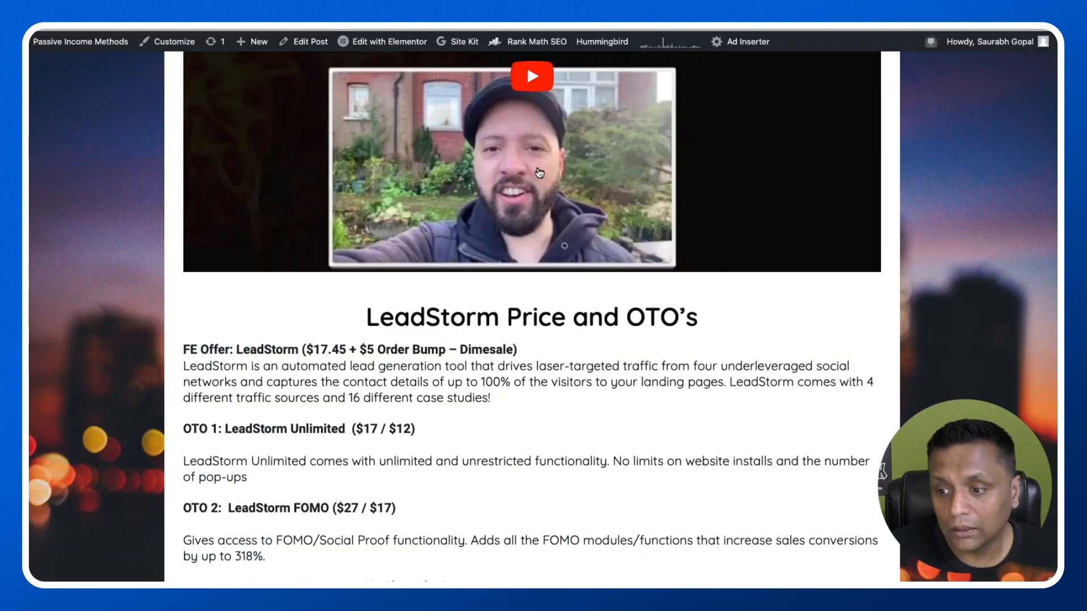
- Read the LeadStorm review page from the price and OTO section down to the list of exclusive bonuses
scroll(679, 341, "down", 10)
scroll(680, 341, "down", 2)
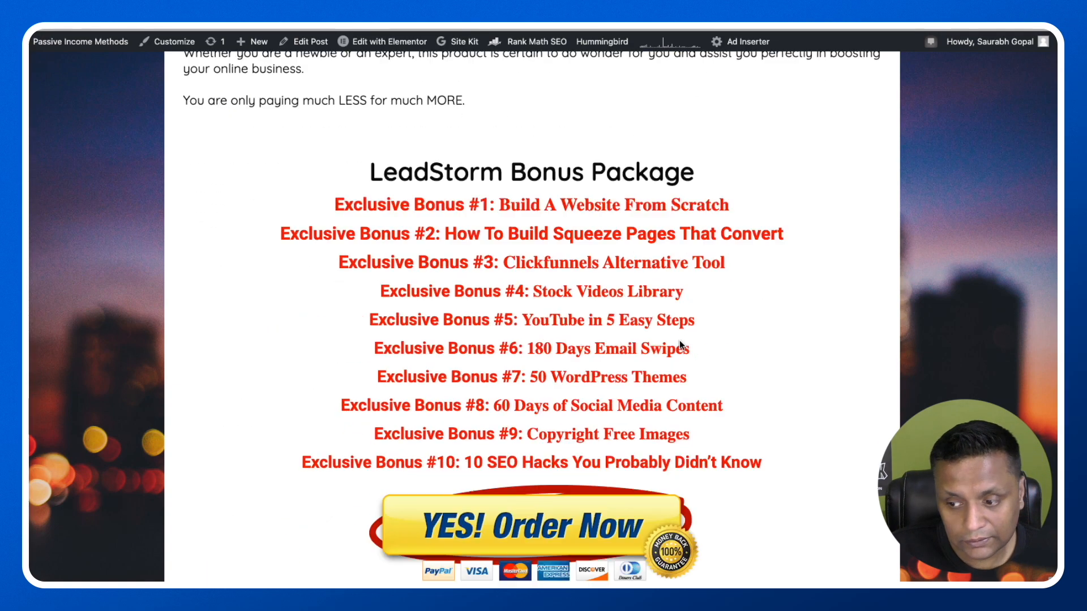
scroll(679, 341, "down", 1)
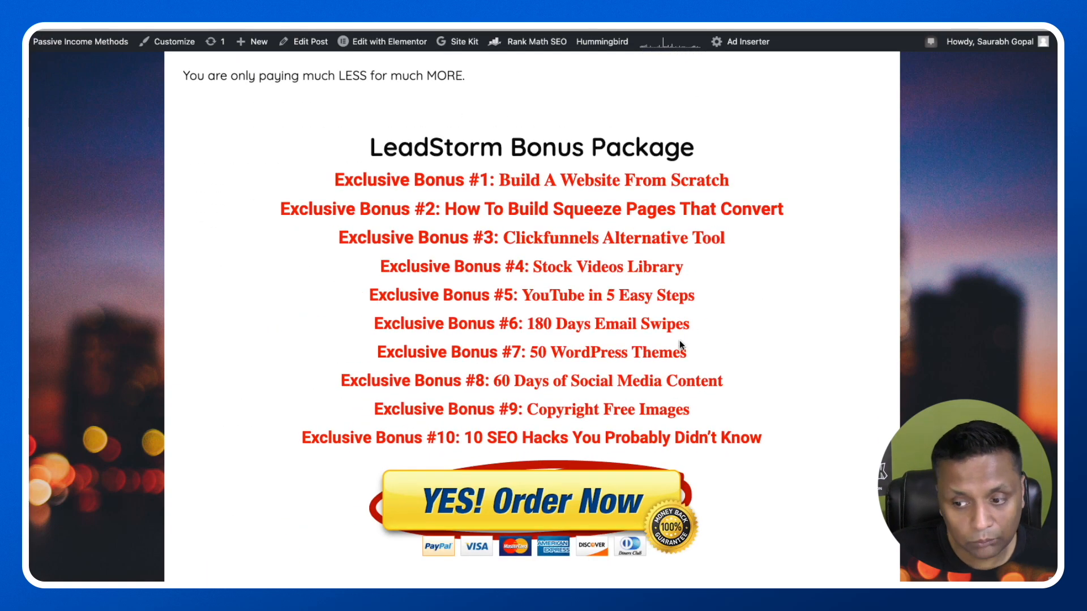